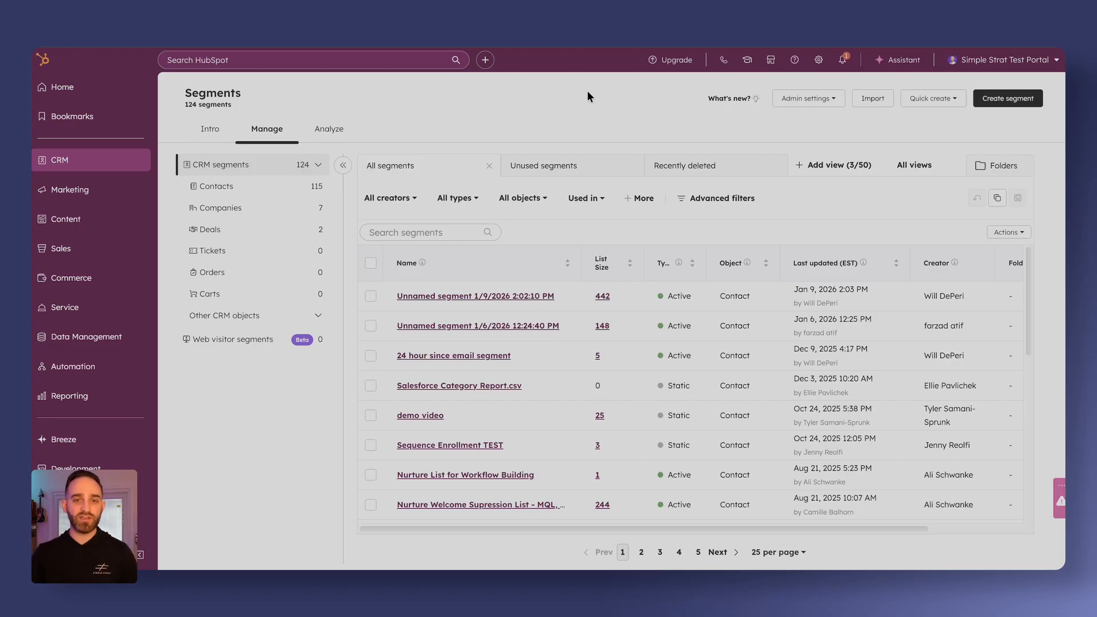
# Start creating a new segment of contacts and review the other object types that can be segmented.
pyautogui.click(1023, 103)
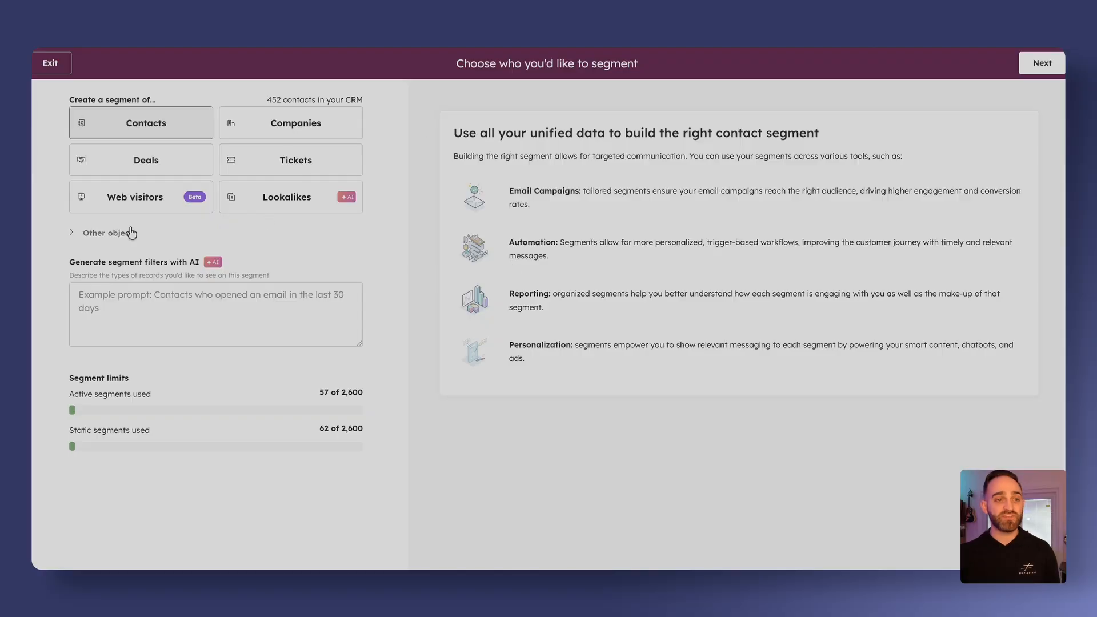
pyautogui.click(131, 233)
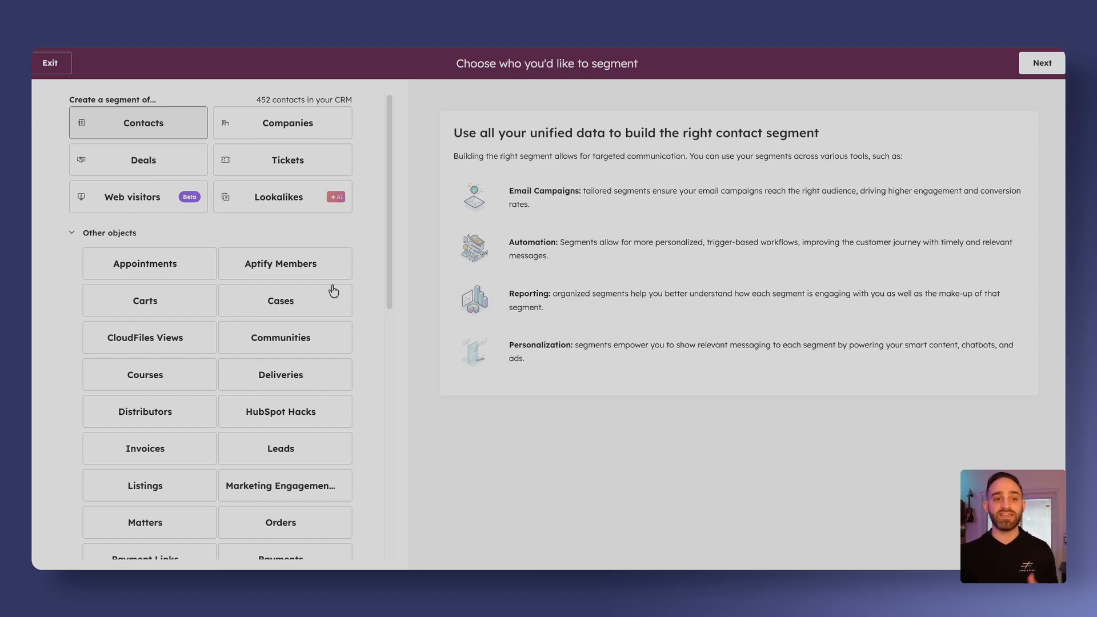
pyautogui.scroll(-4, 337, 291)
pyautogui.scroll(-5, 289, 241)
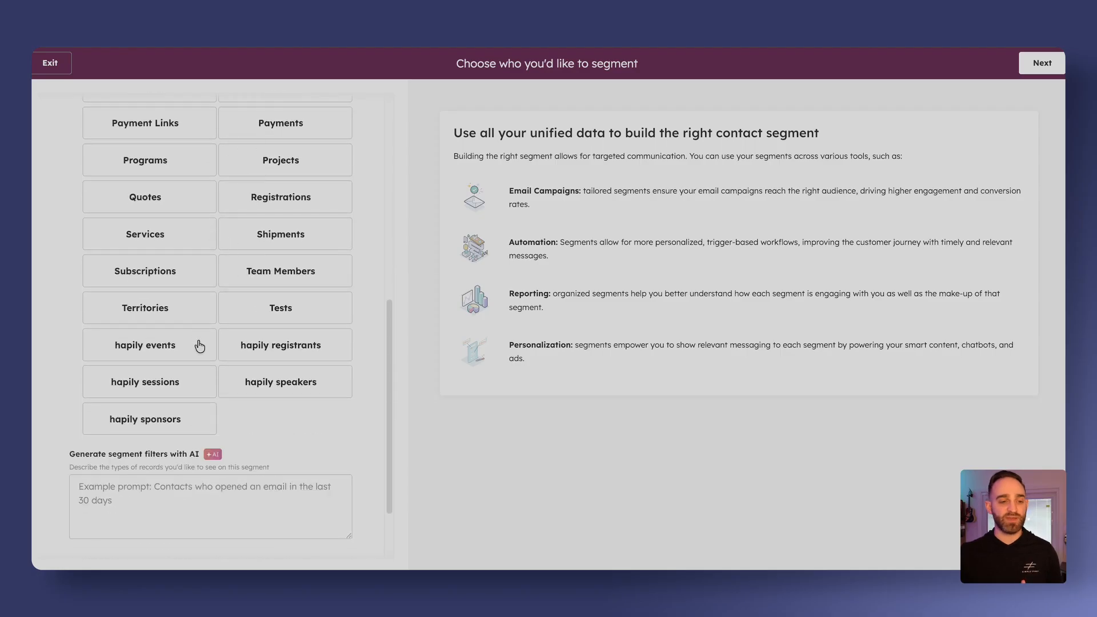
pyautogui.scroll(9, 199, 346)
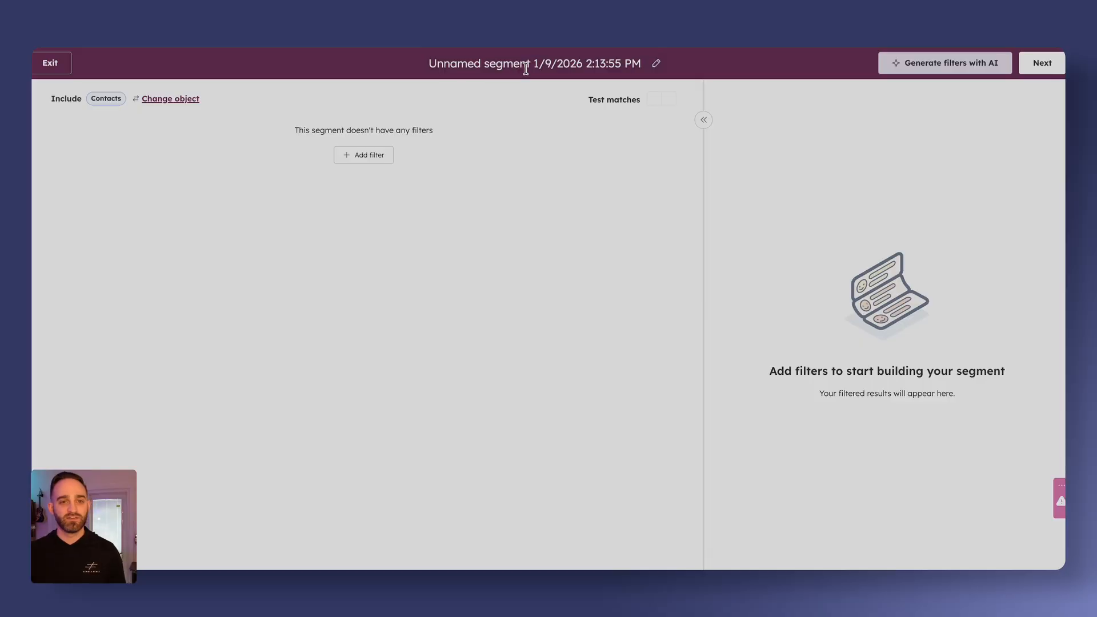
# Rename the segment as "HubSpot Hacks test Segment".
pyautogui.click(526, 64)
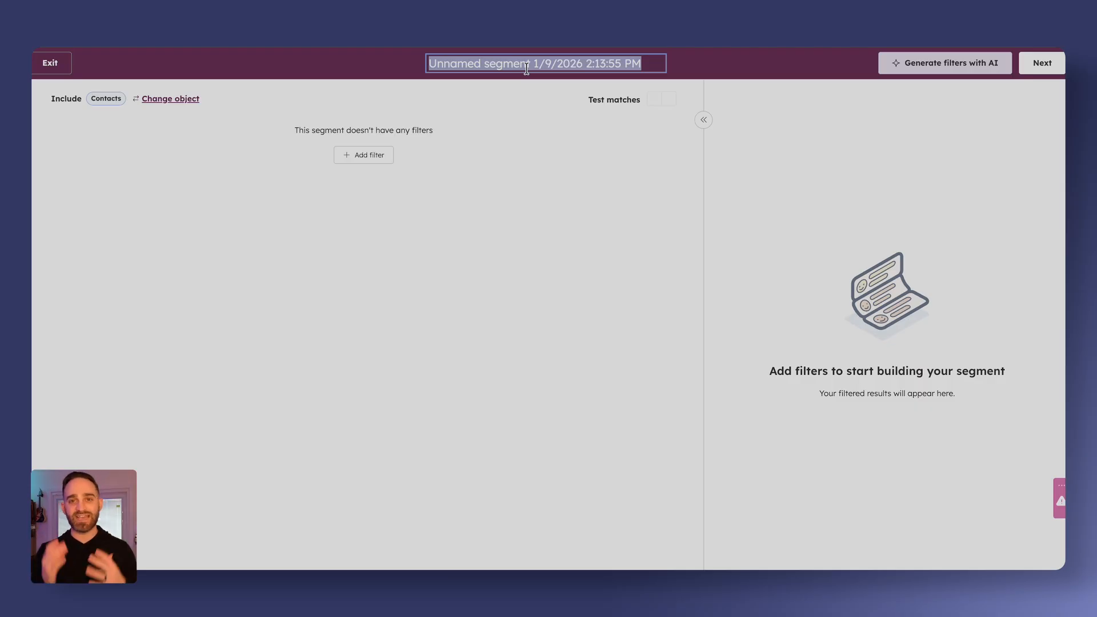
pyautogui.write('HubS')
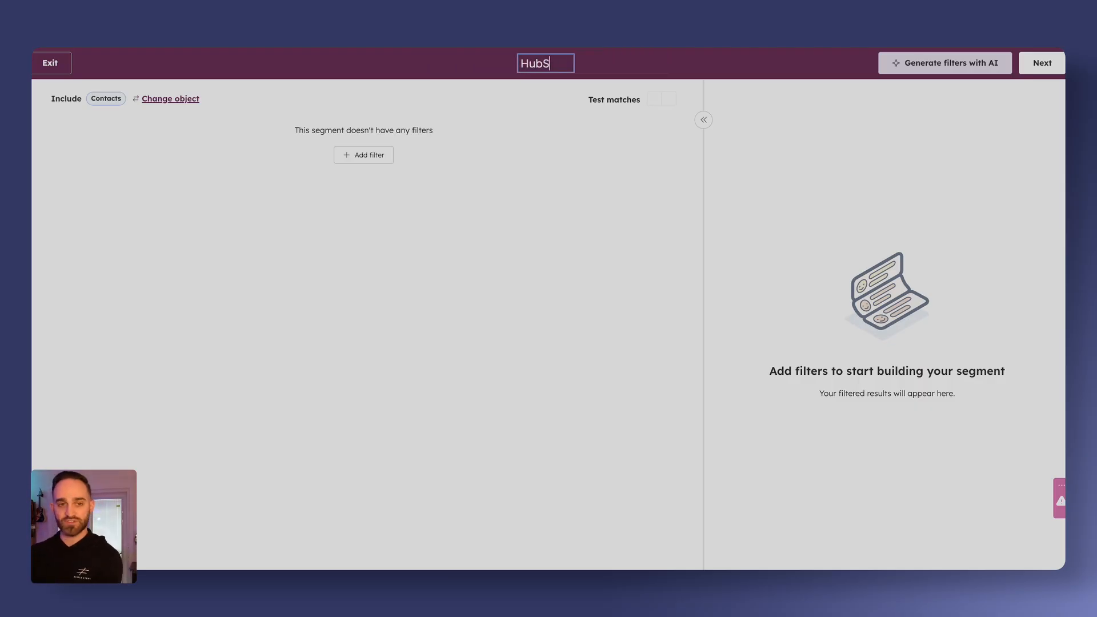
pyautogui.write('pot Hacks test S')
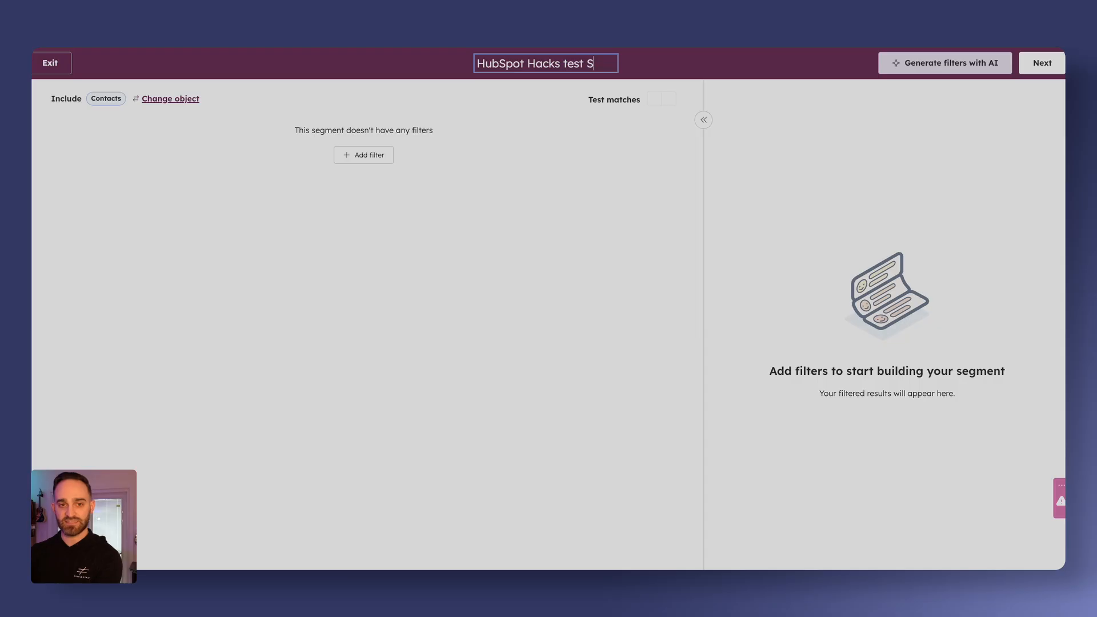
pyautogui.write('degment')
pyautogui.press('BackSpace')
pyautogui.press('BackSpace')
pyautogui.press('BackSpace')
pyautogui.press('BackSpace')
pyautogui.press('BackSpace')
pyautogui.press('BackSpace')
pyautogui.press('BackSpace')
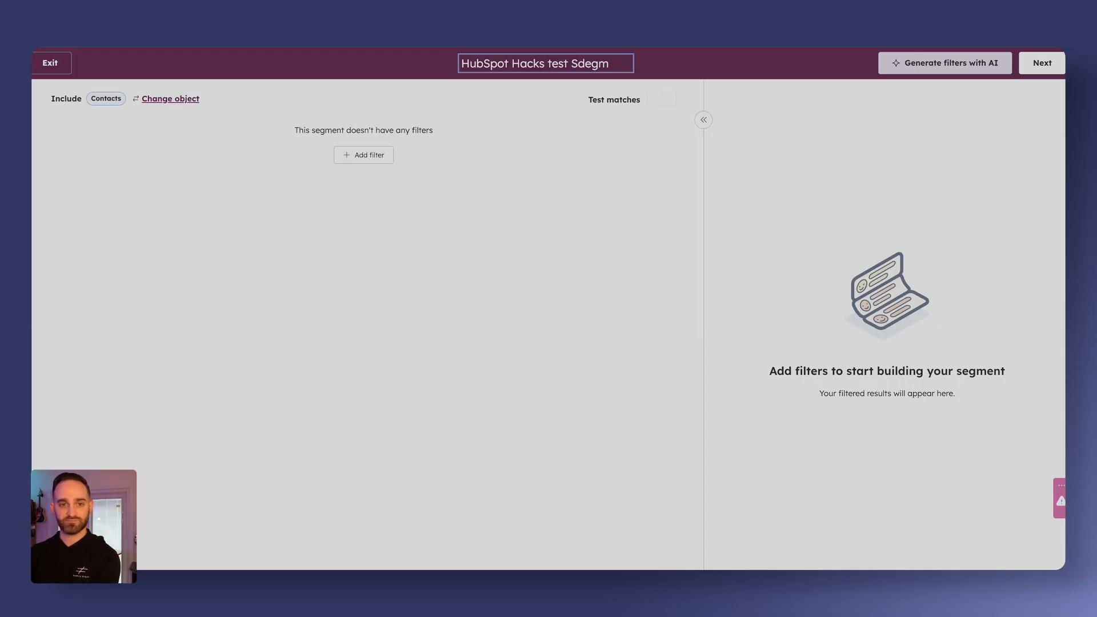
pyautogui.write('egment')
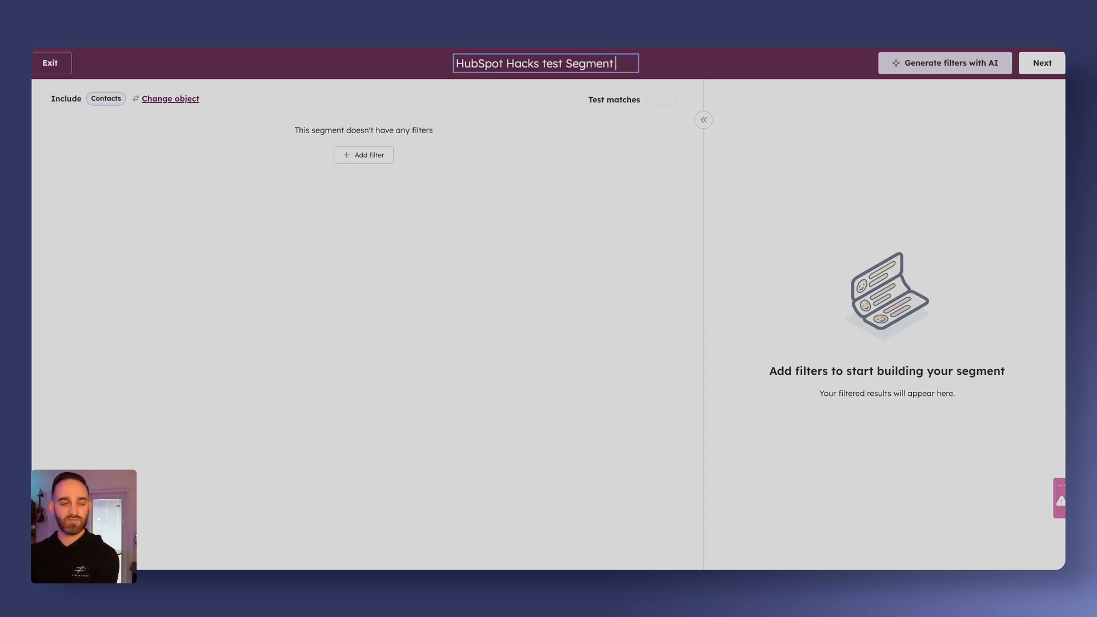
pyautogui.click(473, 147)
# Examine the event and membership filter types available for contacts.
pyautogui.click(385, 155)
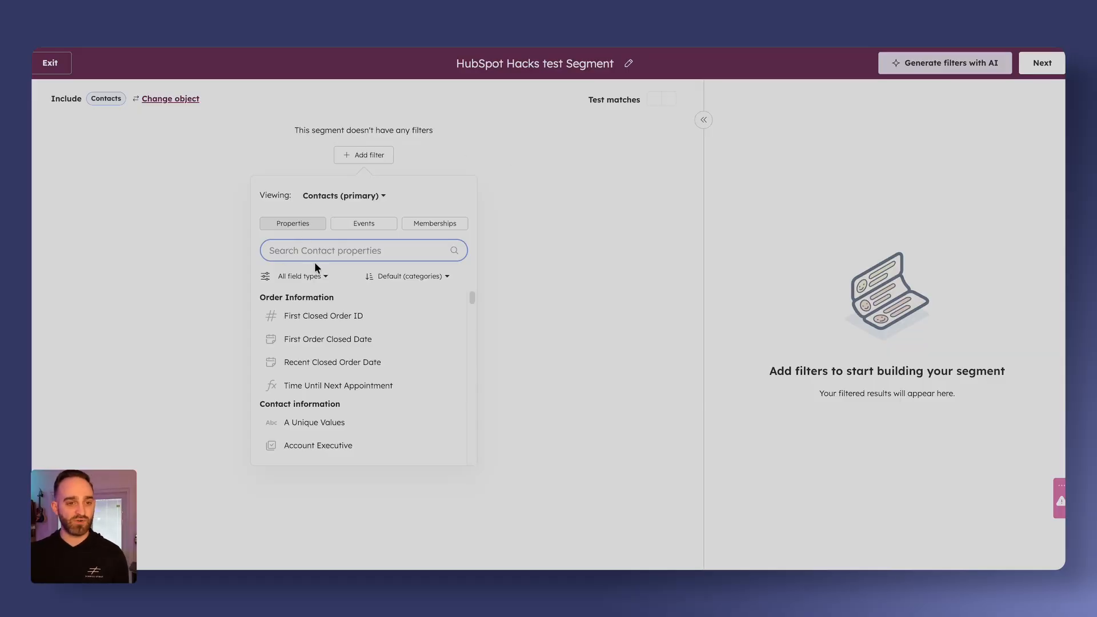
pyautogui.click(366, 224)
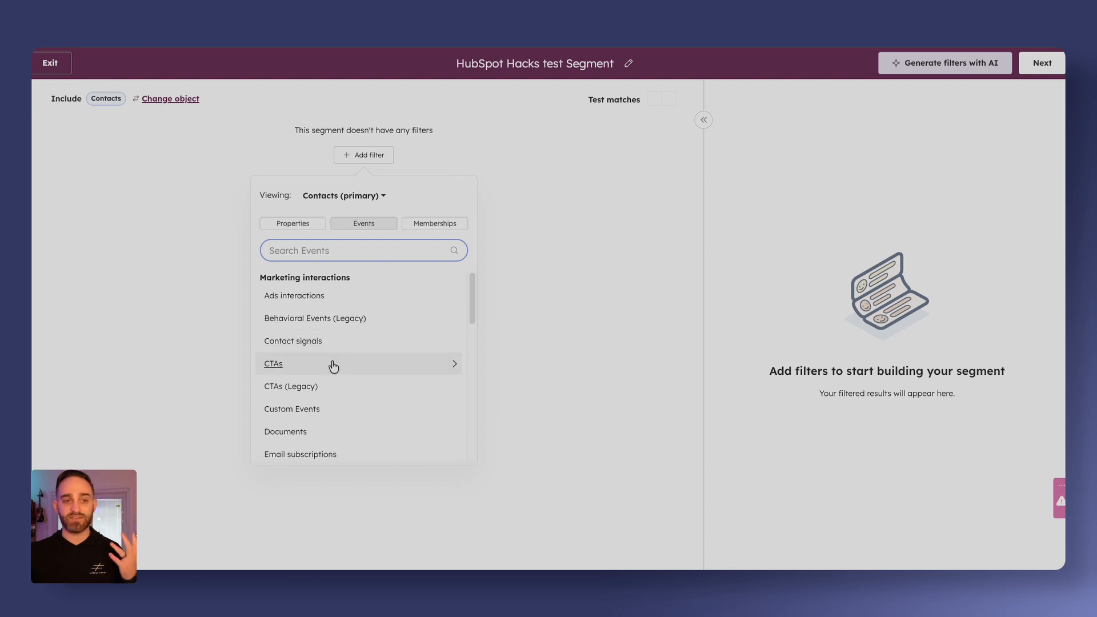
pyautogui.scroll(-5, 341, 340)
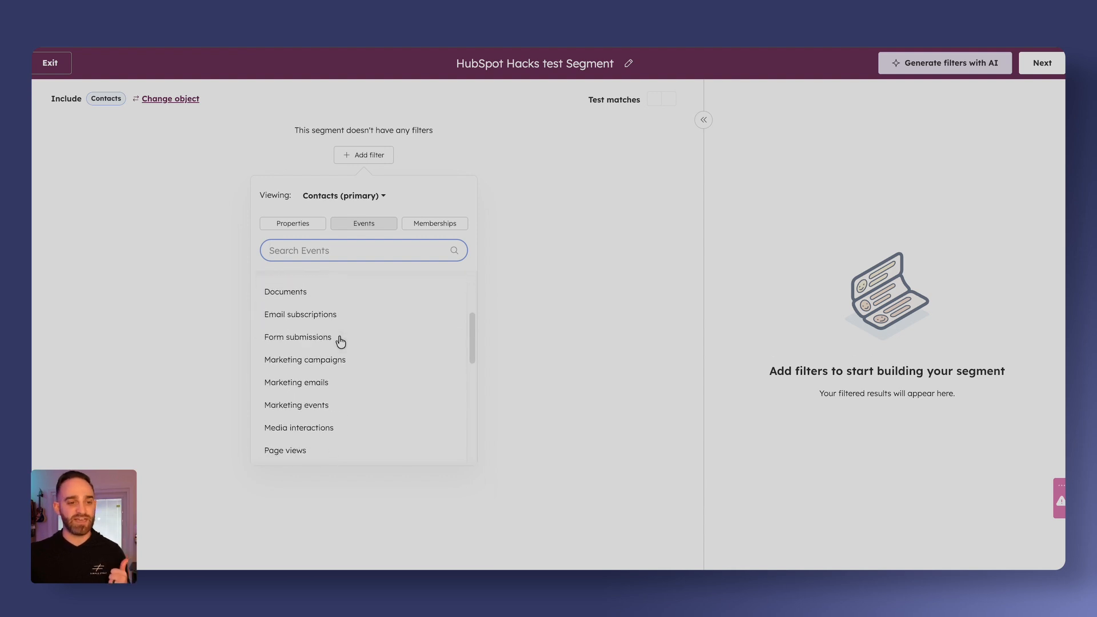
pyautogui.scroll(-4, 339, 343)
pyautogui.scroll(10, 339, 343)
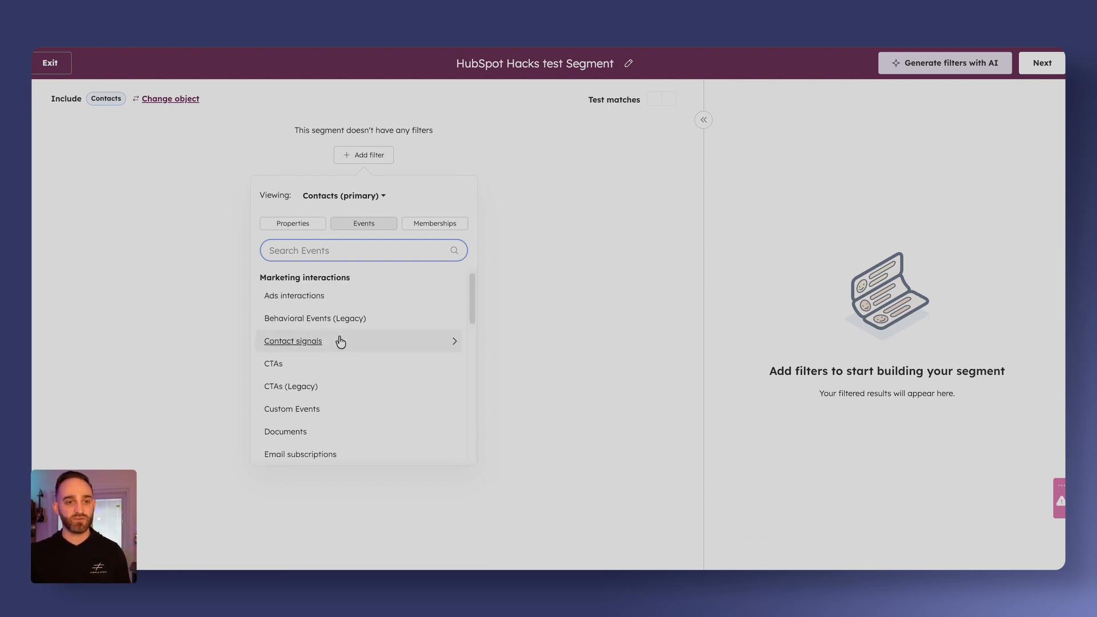
pyautogui.click(430, 228)
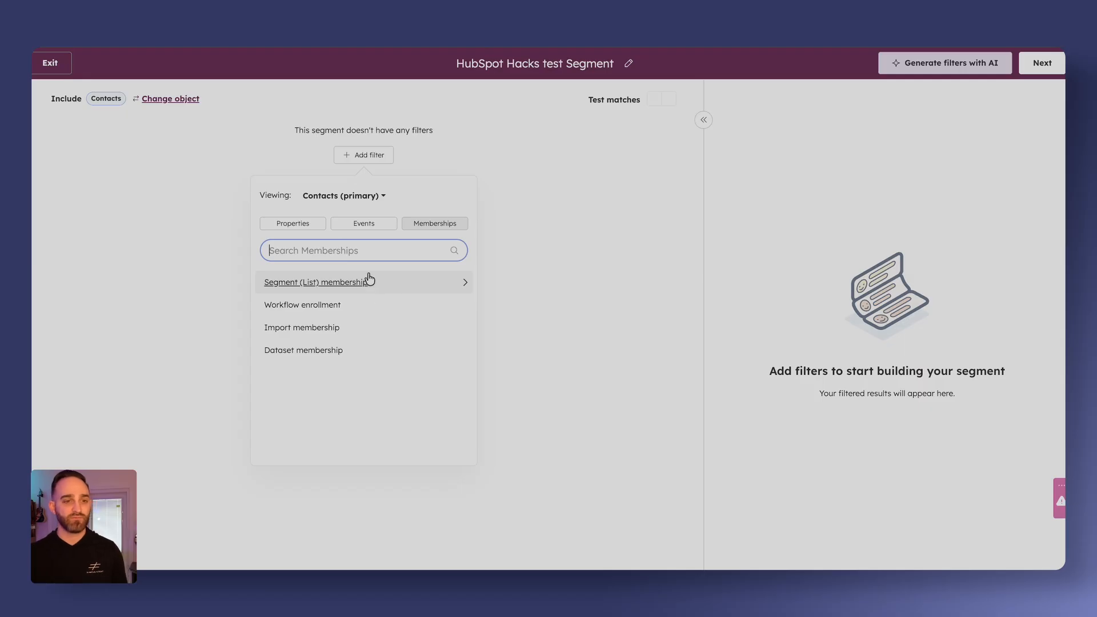
# Add a contact property filter to the first group: Lifecycle Stage is any of Opportunity.
pyautogui.click(307, 223)
pyautogui.write('life')
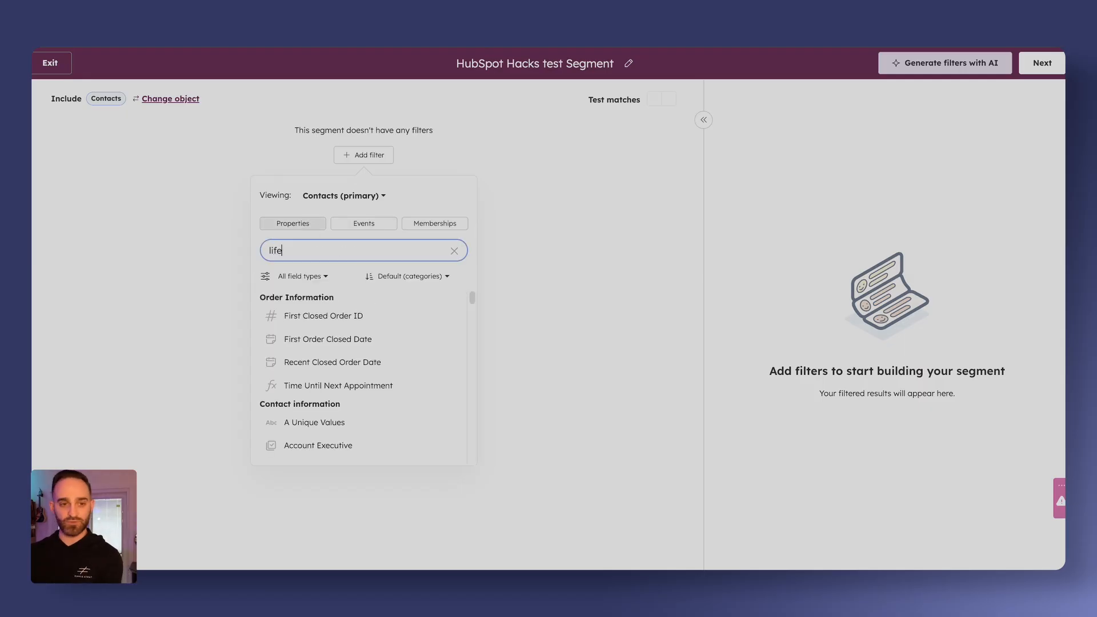
pyautogui.click(300, 314)
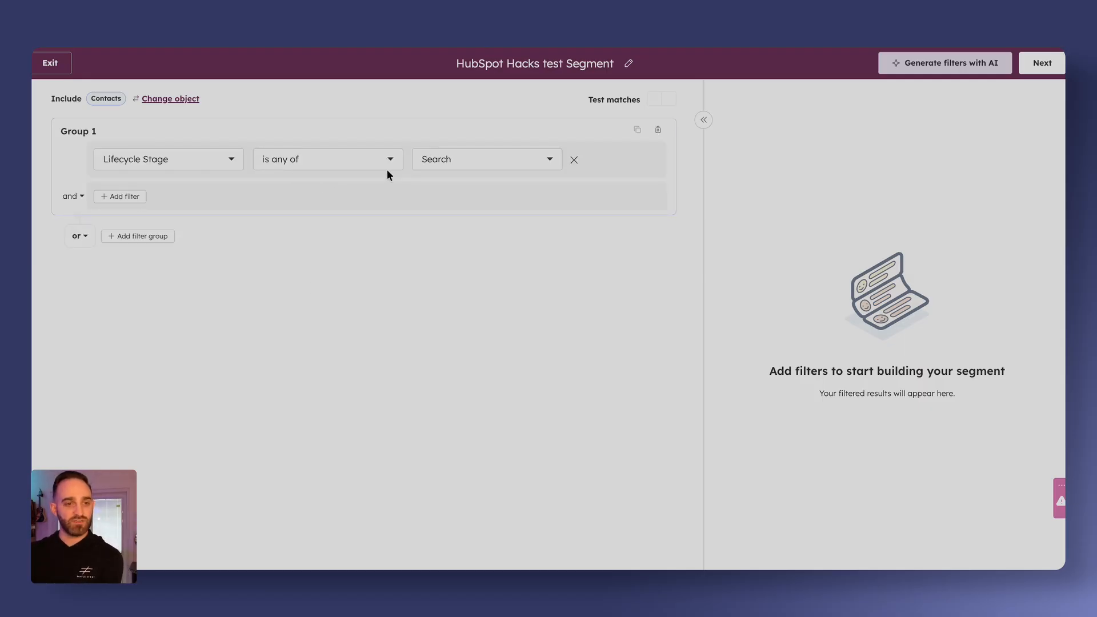
pyautogui.click(449, 164)
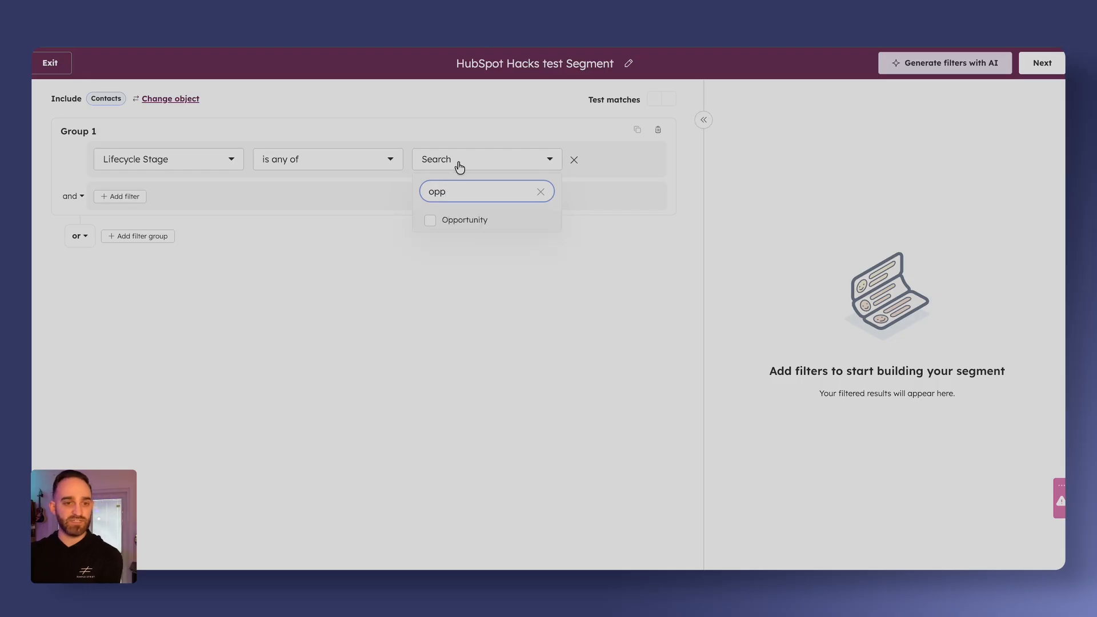
pyautogui.click(476, 220)
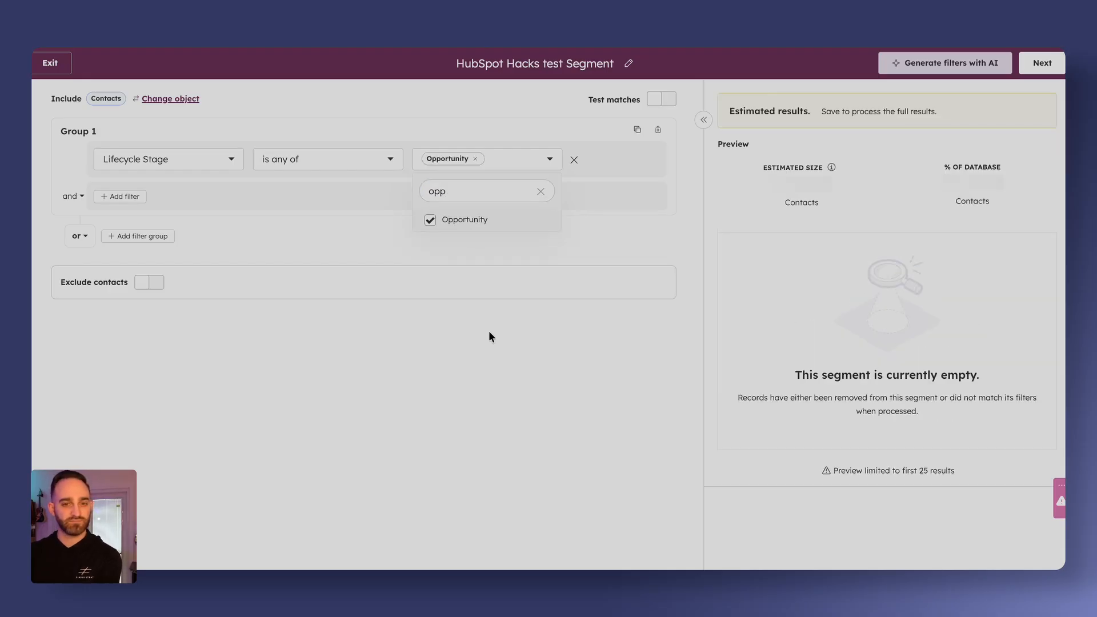
pyautogui.click(489, 330)
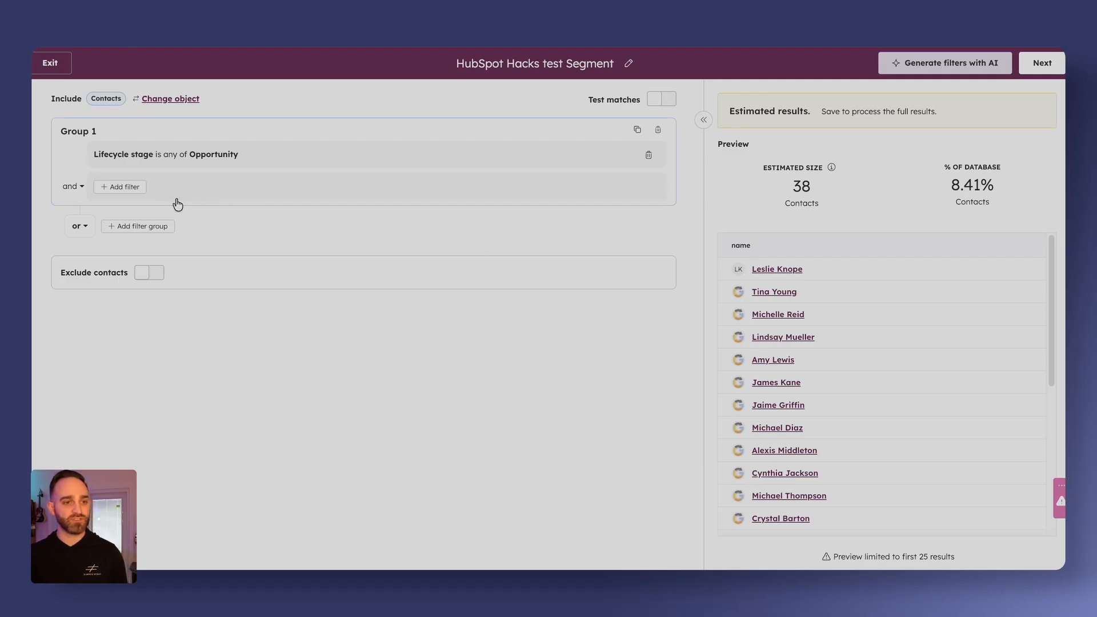
# Add a second condition to Group 1 requiring that the contact's Email is known.
pyautogui.click(138, 190)
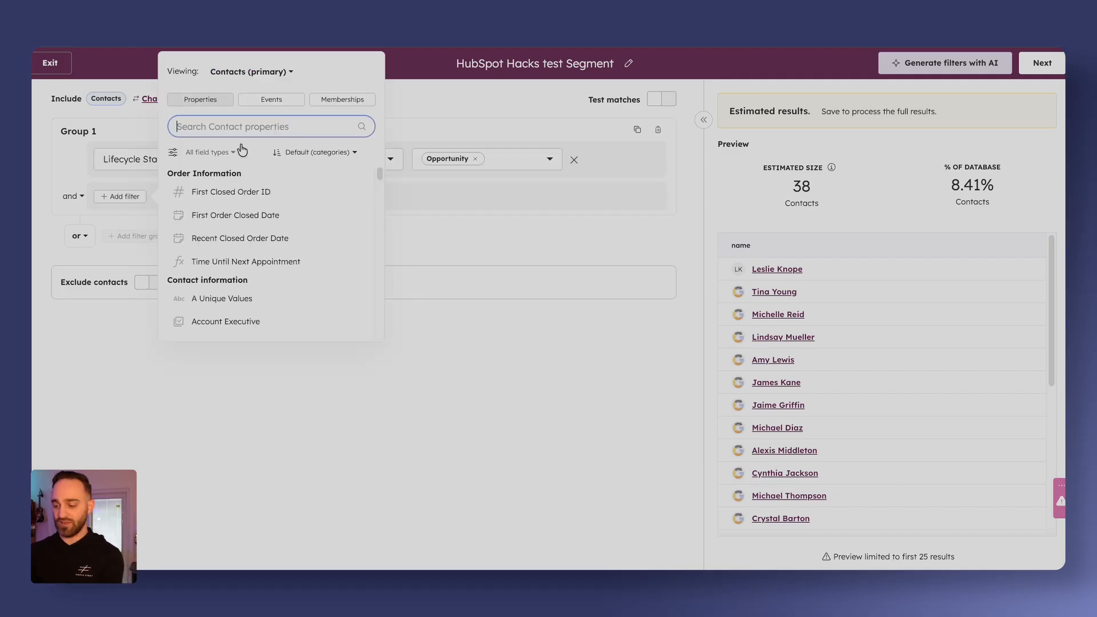
pyautogui.write('email')
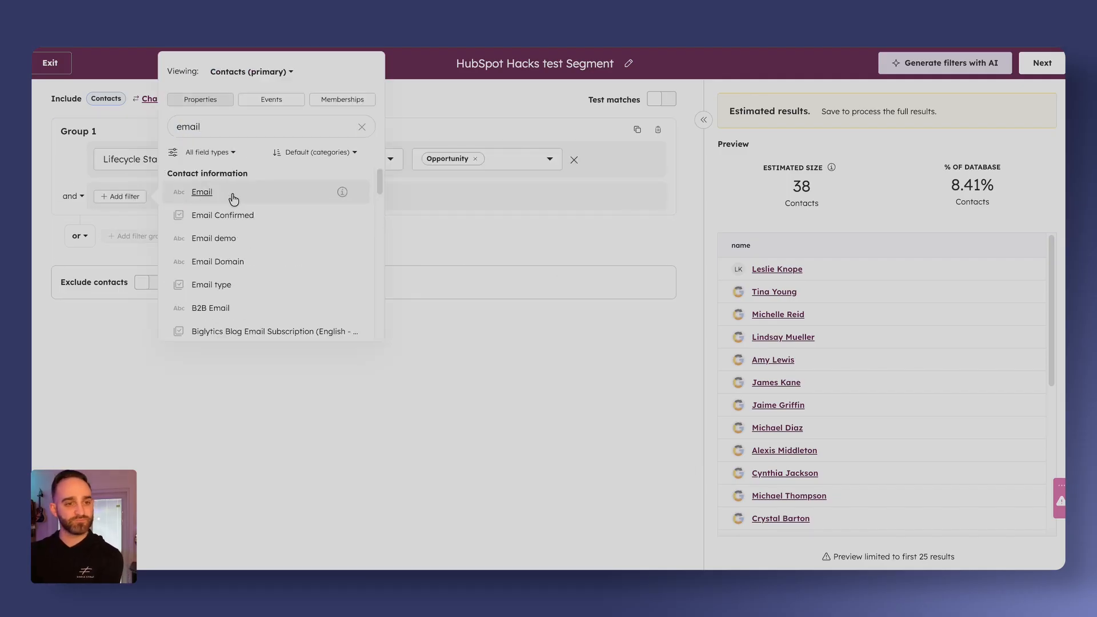
pyautogui.click(231, 195)
pyautogui.click(344, 204)
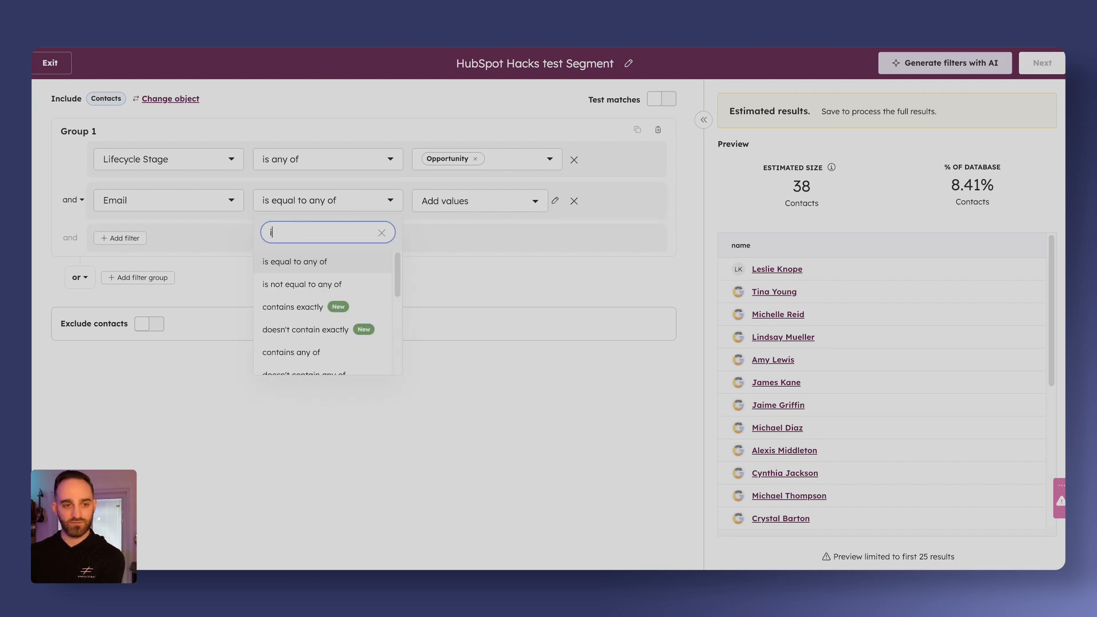
pyautogui.moveTo(400, 279); pyautogui.dragTo(363, 336)
pyautogui.click(322, 316)
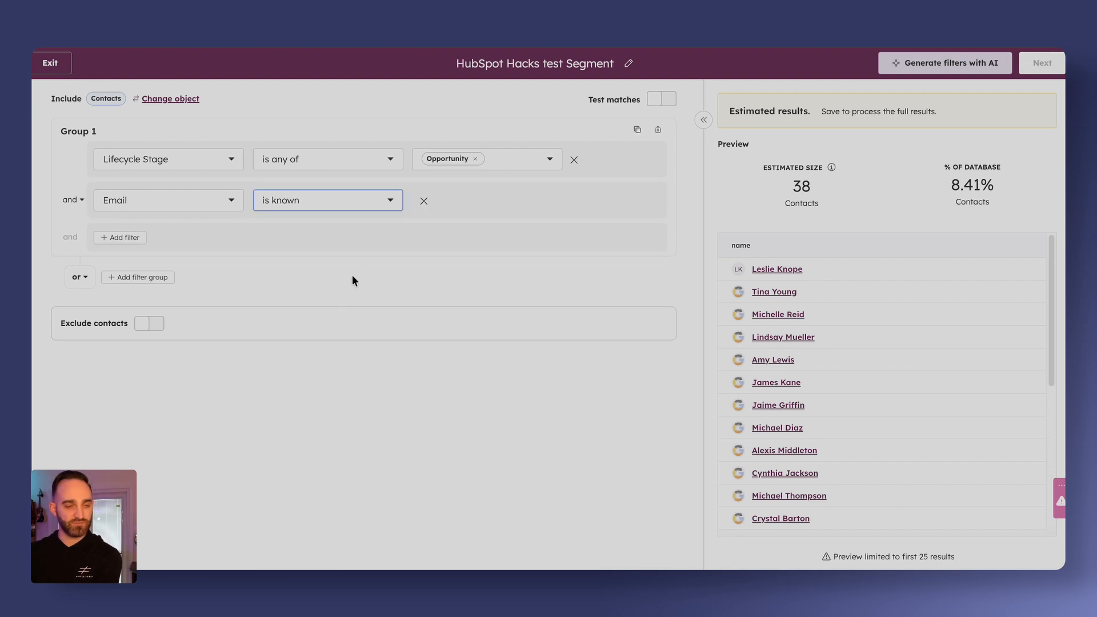
pyautogui.click(356, 272)
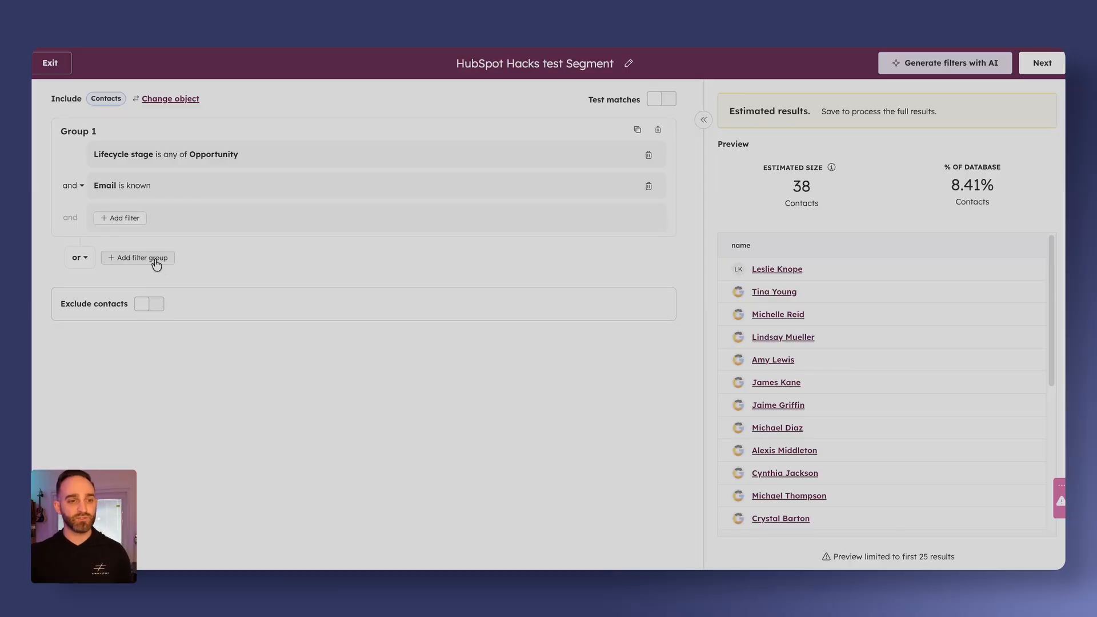
# Start an alternative OR filter group that is based on associated deals.
pyautogui.click(156, 261)
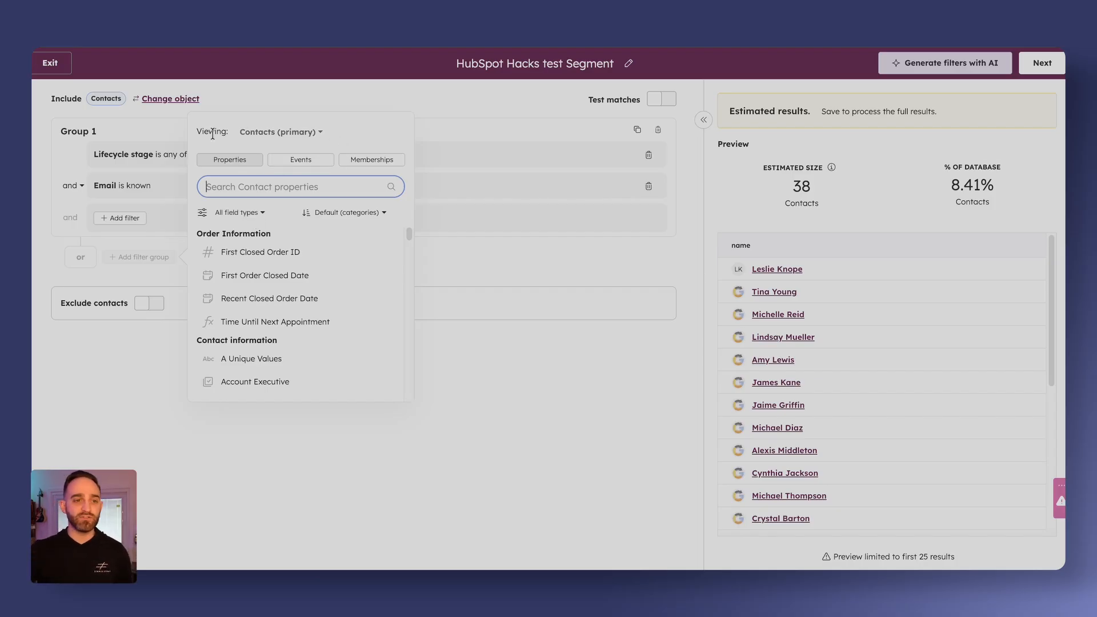
pyautogui.click(312, 137)
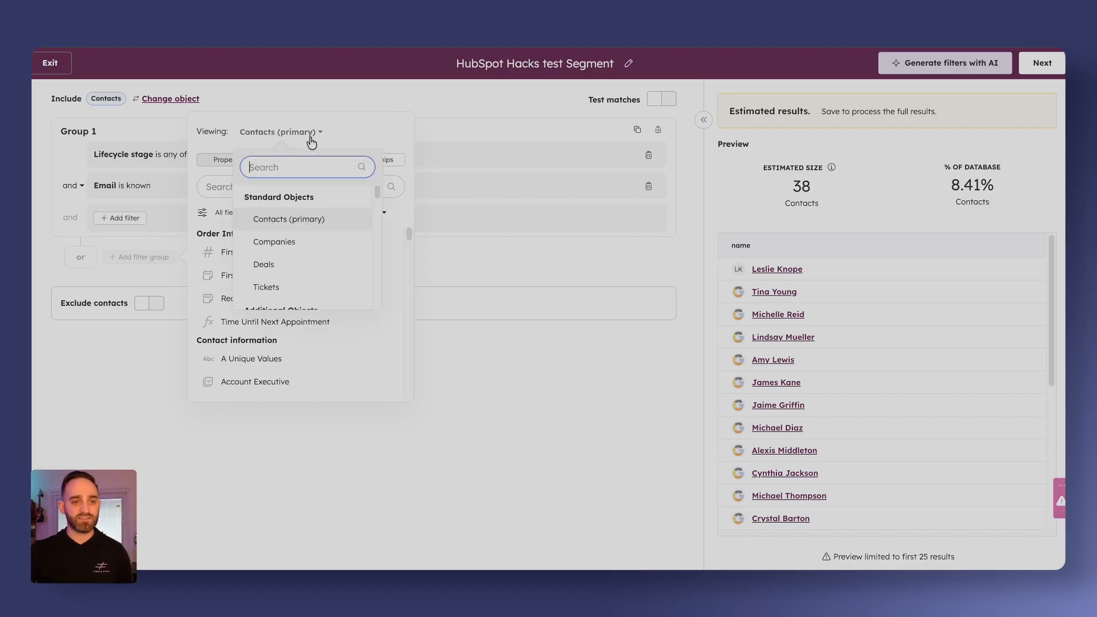
pyautogui.moveTo(376, 188); pyautogui.dragTo(371, 212)
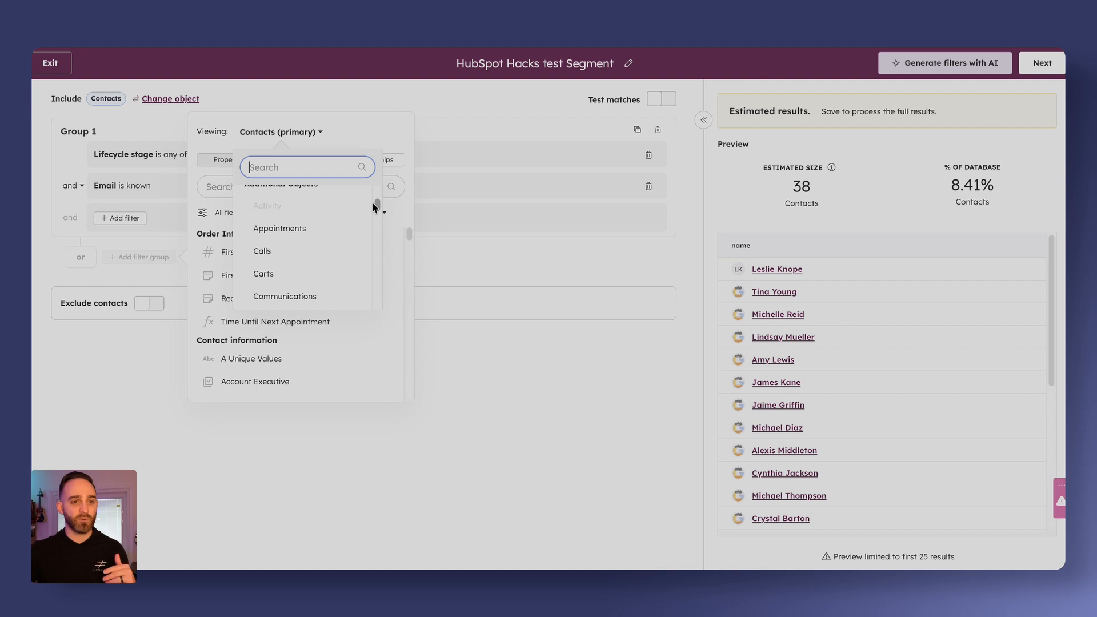
pyautogui.moveTo(371, 201)
pyautogui.mouseDown()
pyautogui.moveTo(367, 228)
pyautogui.moveTo(368, 219)
pyautogui.mouseUp()
pyautogui.write('deal')
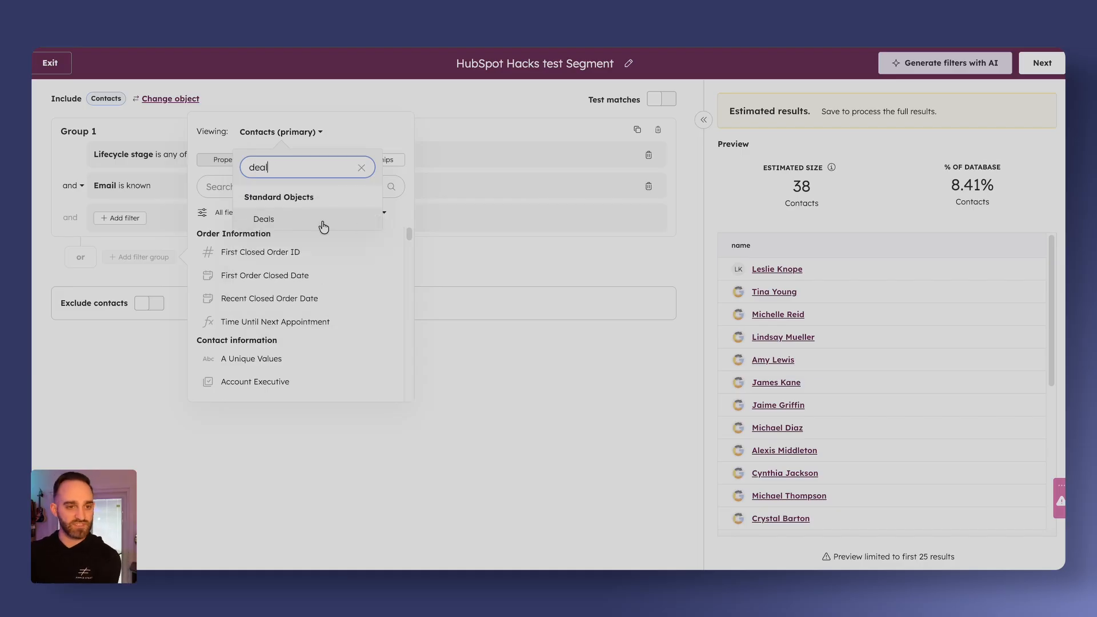
pyautogui.click(368, 221)
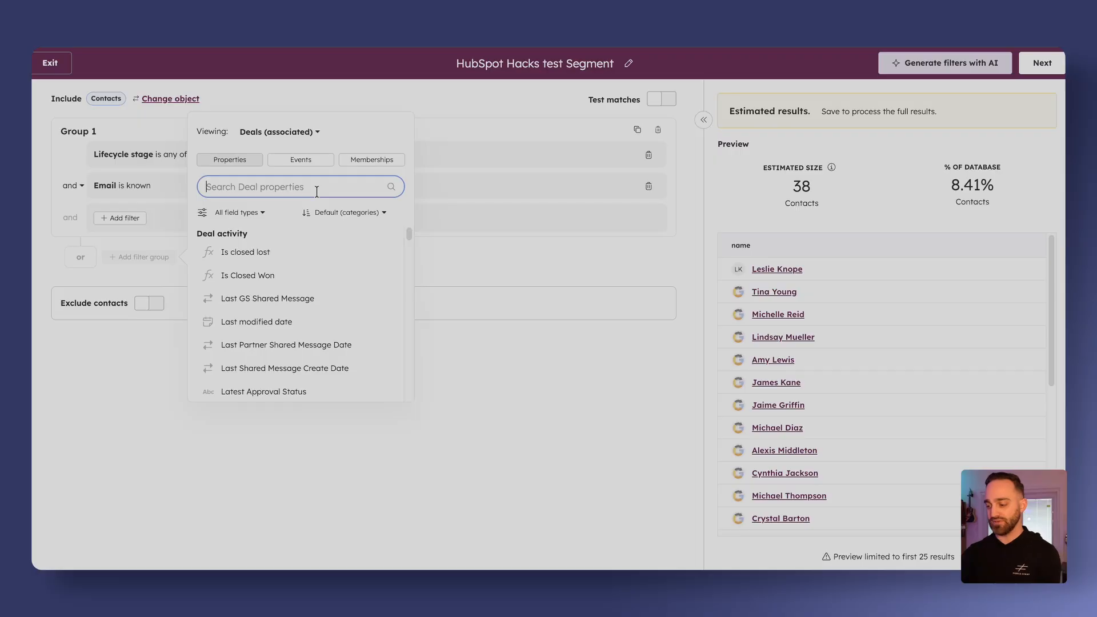
# Filter the associated deals by the property Is Open (numeric) is equal to 1.
pyautogui.write('open')
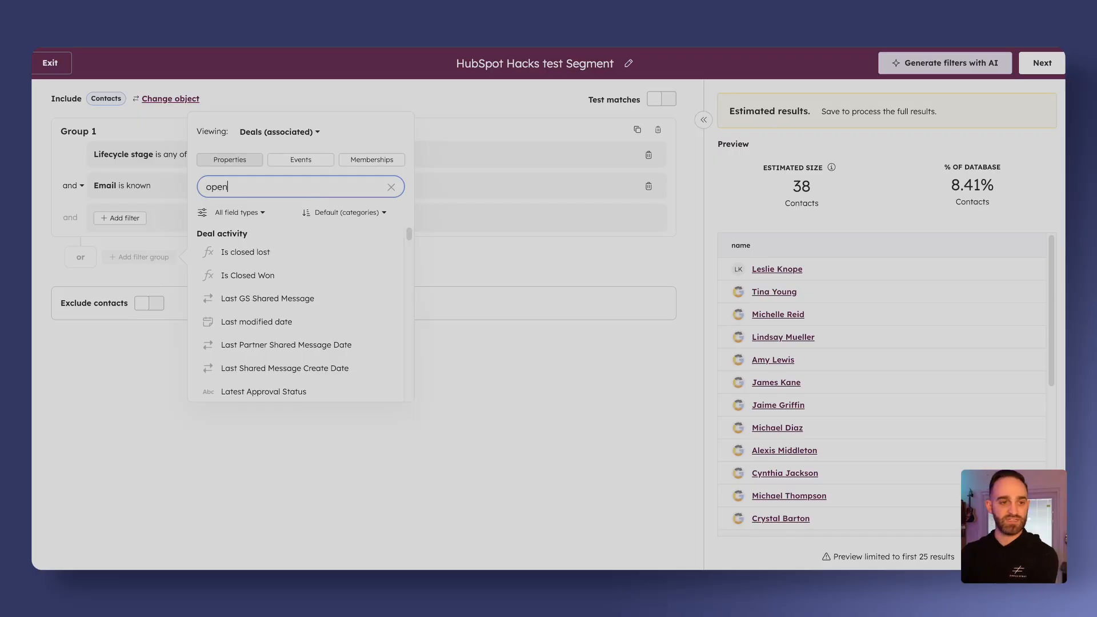
pyautogui.click(276, 271)
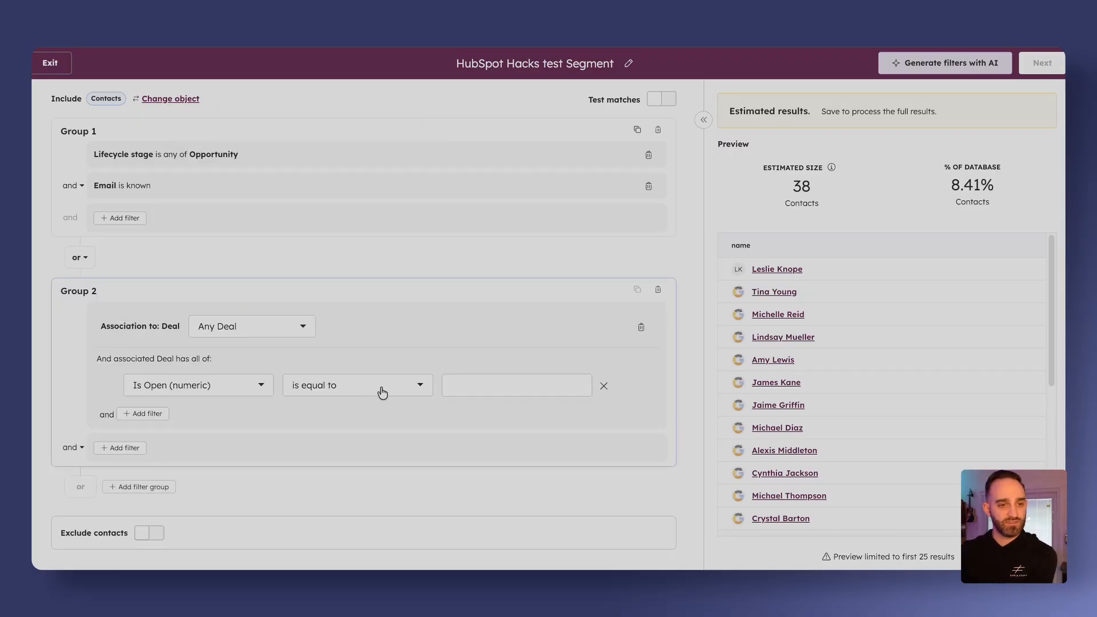
pyautogui.click(488, 386)
pyautogui.write('1')
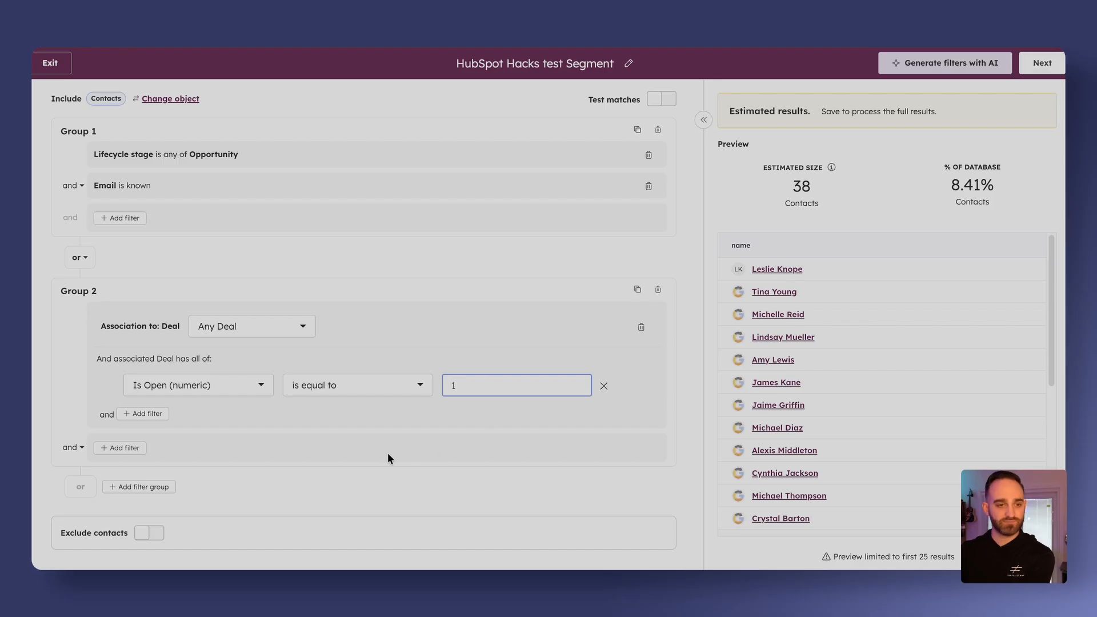
pyautogui.click(371, 451)
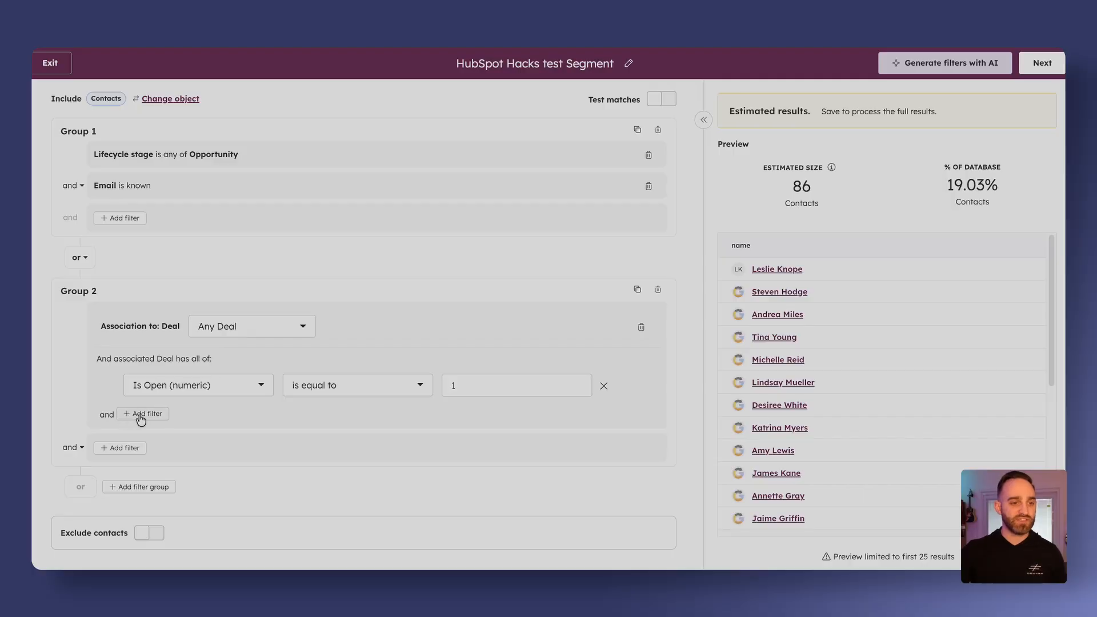
# Add a contact condition to Group 2, outside the deal association, requiring that Email is known.
pyautogui.click(125, 449)
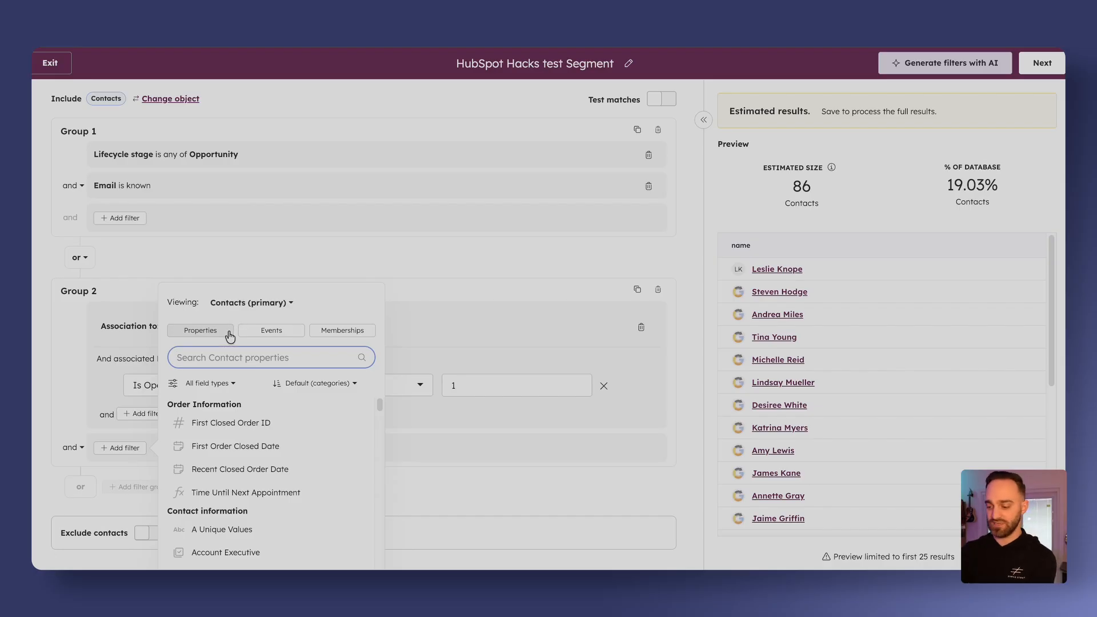
pyautogui.write('email')
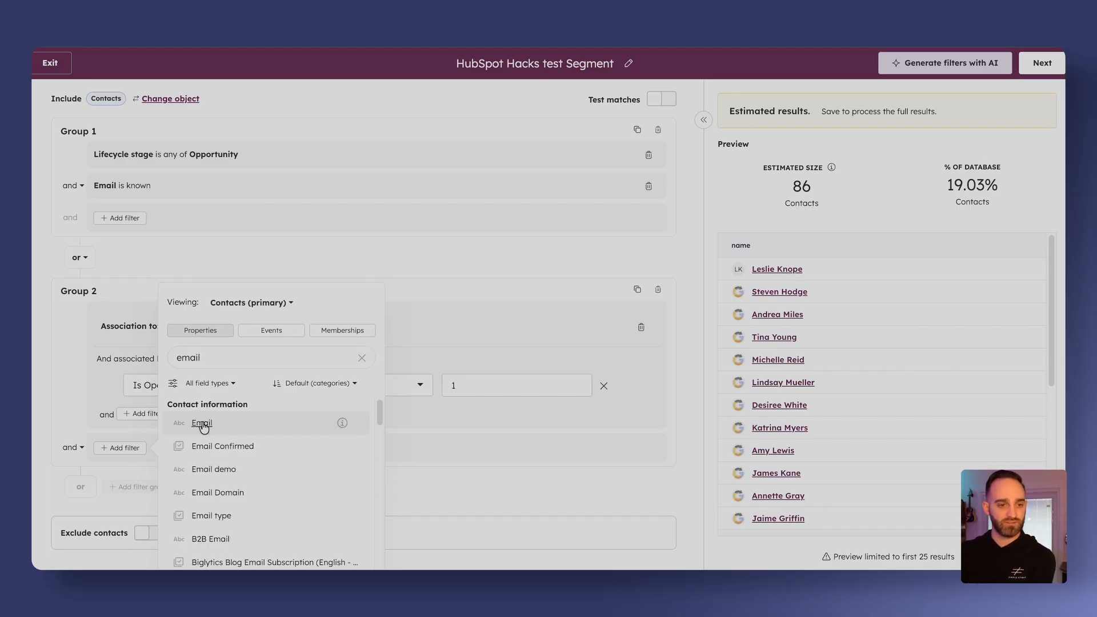
pyautogui.click(196, 421)
pyautogui.click(350, 457)
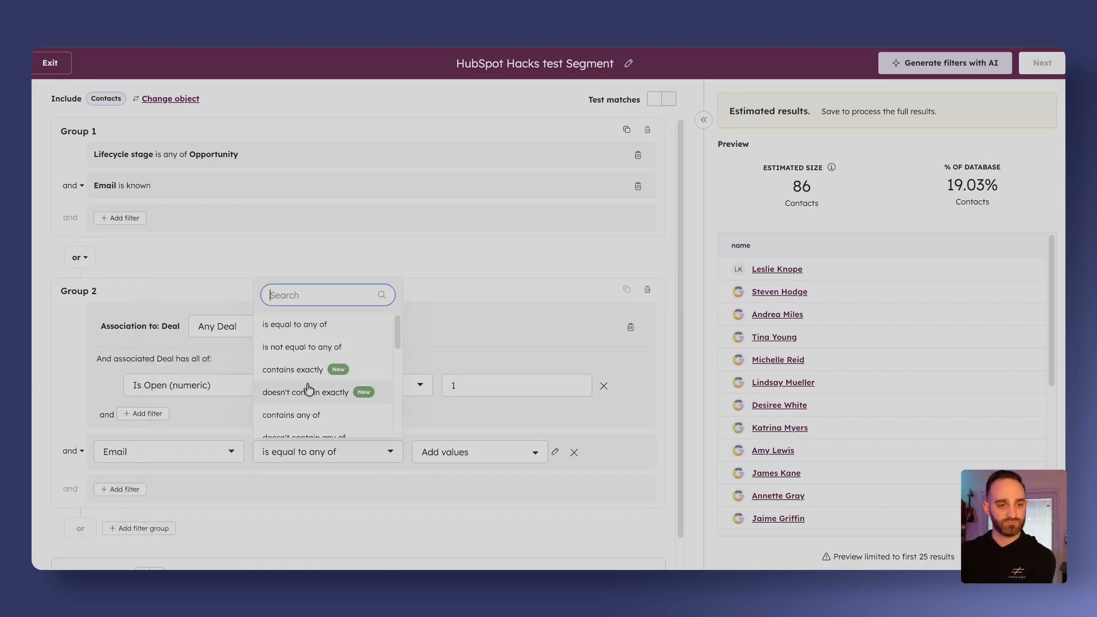
pyautogui.write('kno')
pyautogui.press('Return')
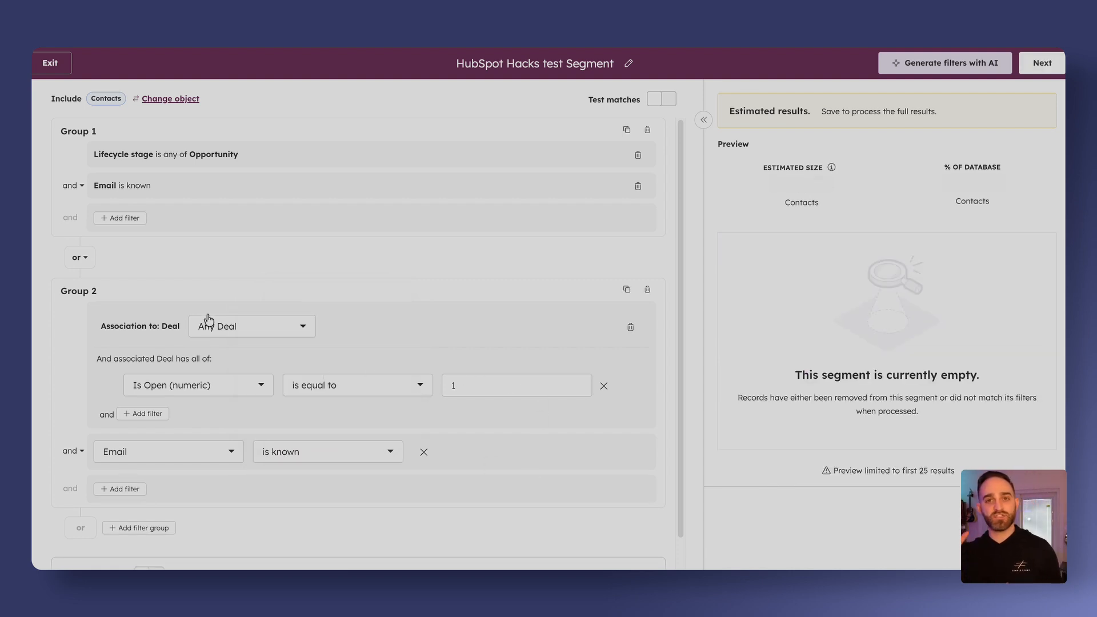
# Examine the association label options for the deal association in Group 2.
pyautogui.click(209, 323)
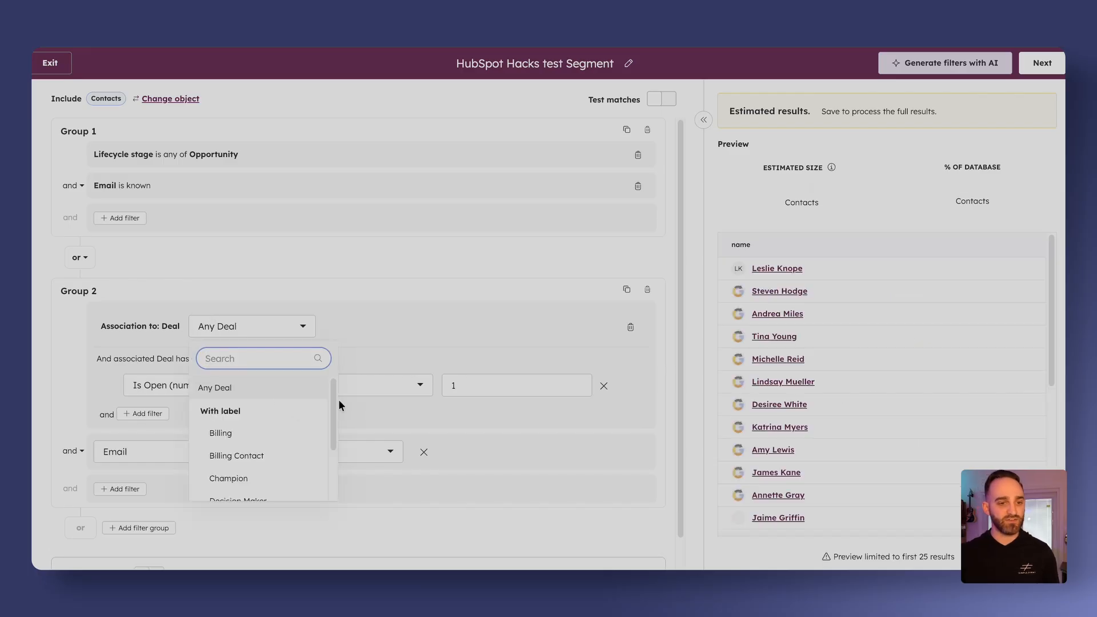
pyautogui.moveTo(338, 400); pyautogui.dragTo(338, 451)
pyautogui.scroll(5, 274, 445)
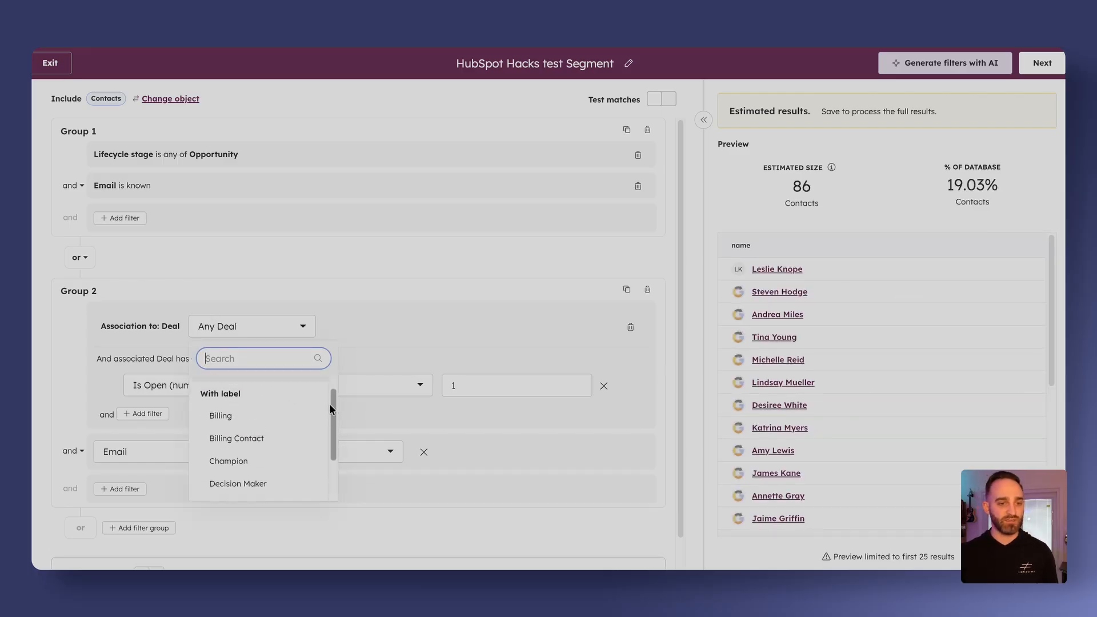